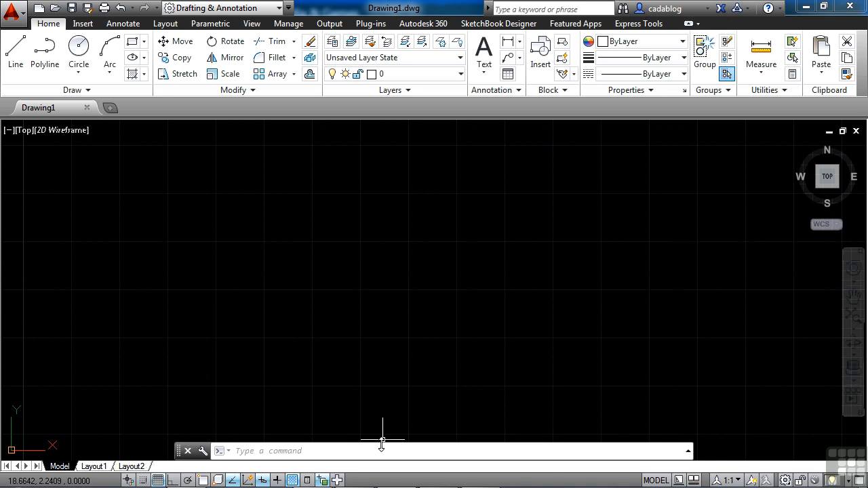
Step: Draw a single slanted line rising to the right near the middle of the drawing area with the LINE command
left_click(331, 453)
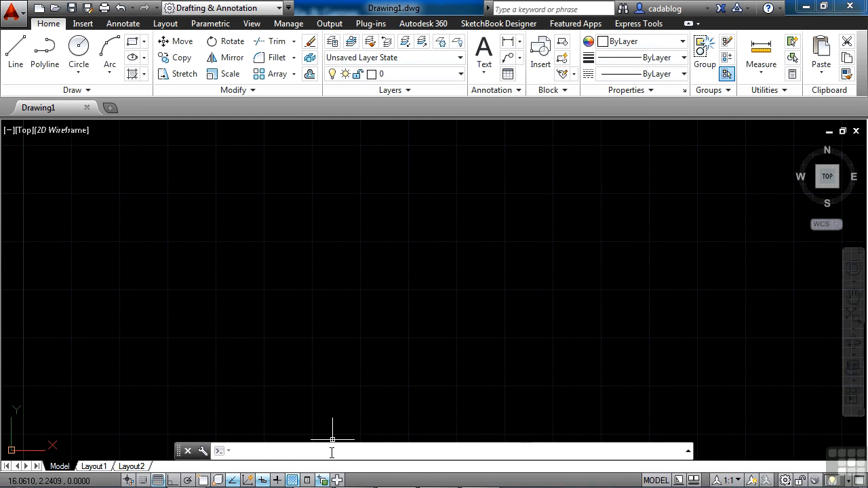
type("line")
key("Return")
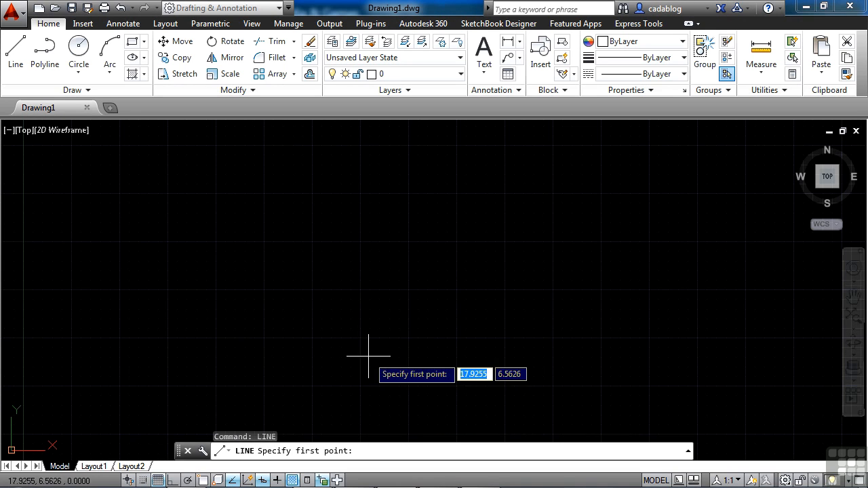
left_click(316, 273)
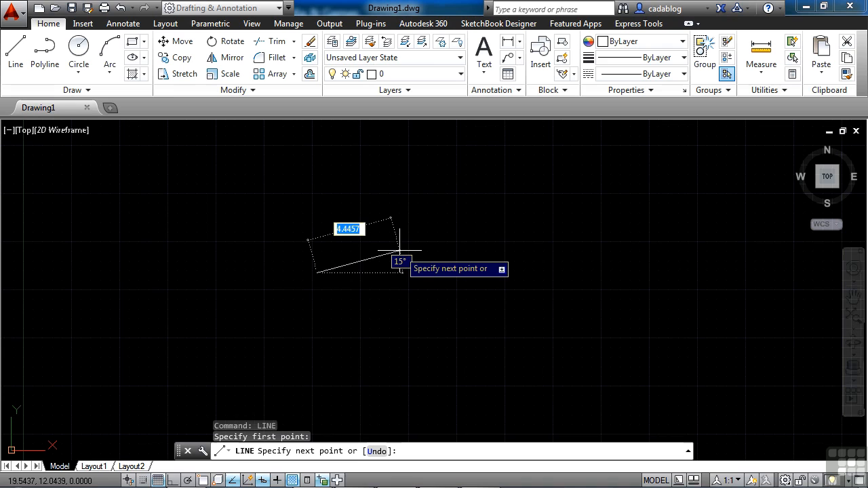
left_click(426, 219)
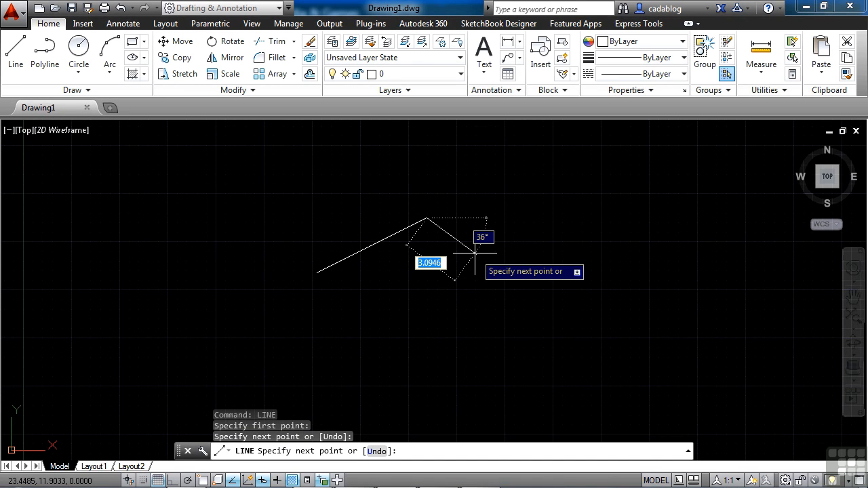
key("Return")
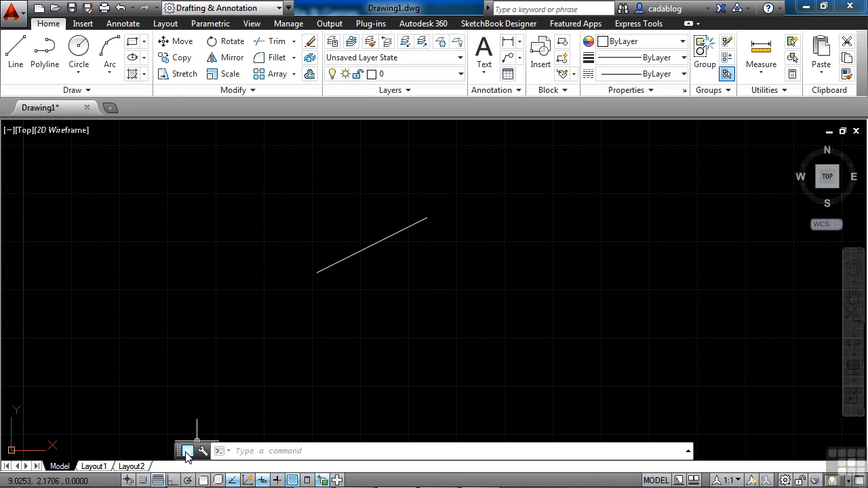
Step: Widen the command line and place it along the lower edge of the drawing area, reduced to a single line
left_click_drag(179, 444, 121, 340)
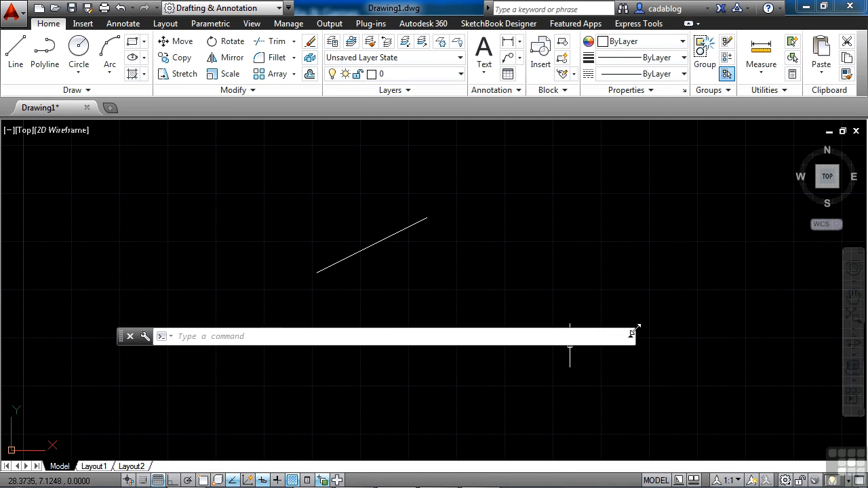
mouse_move(635, 330)
left_mouse_down()
mouse_move(610, 285)
mouse_move(535, 214)
mouse_move(558, 287)
mouse_move(632, 303)
mouse_move(590, 196)
mouse_move(572, 180)
mouse_move(387, 187)
mouse_move(772, 219)
mouse_move(741, 333)
mouse_move(743, 271)
left_mouse_up()
left_click_drag(124, 281, 141, 378)
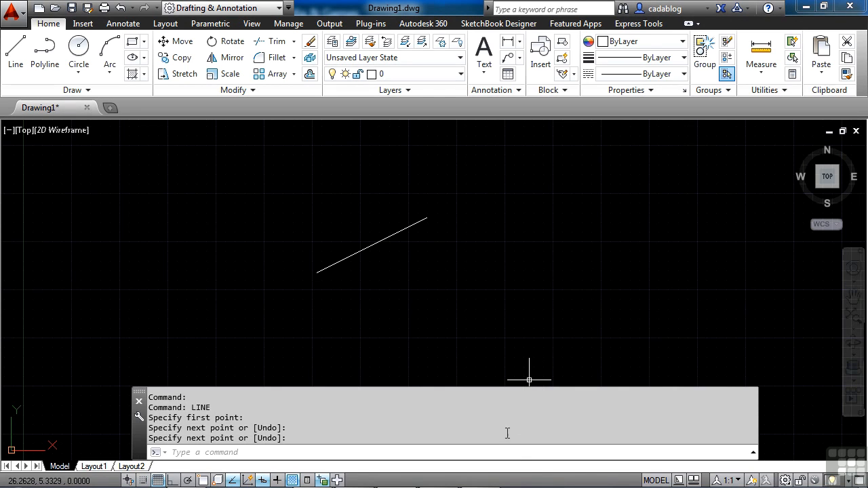
left_click_drag(411, 387, 410, 411)
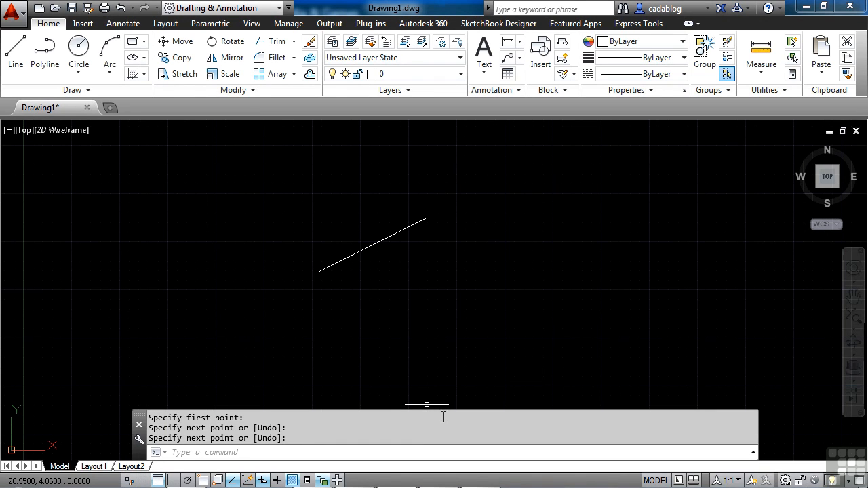
left_click_drag(443, 411, 444, 449)
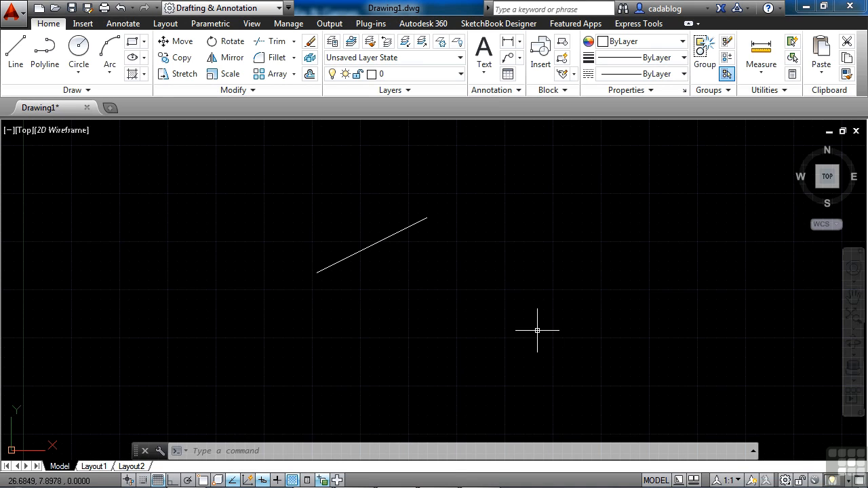
Step: Draw a circle just below the slanted line's upper end, picking its center and using the Diameter option of CIRCLE
type("Cicr")
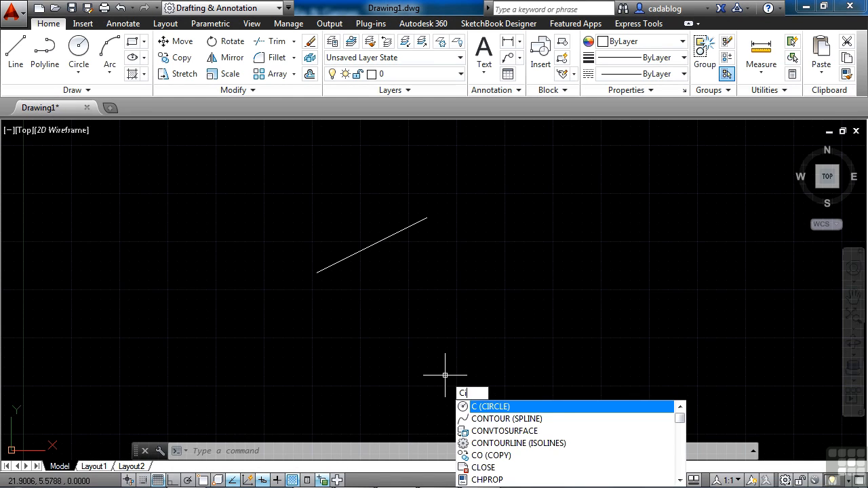
key("BackSpace")
key("BackSpace")
type("rcle")
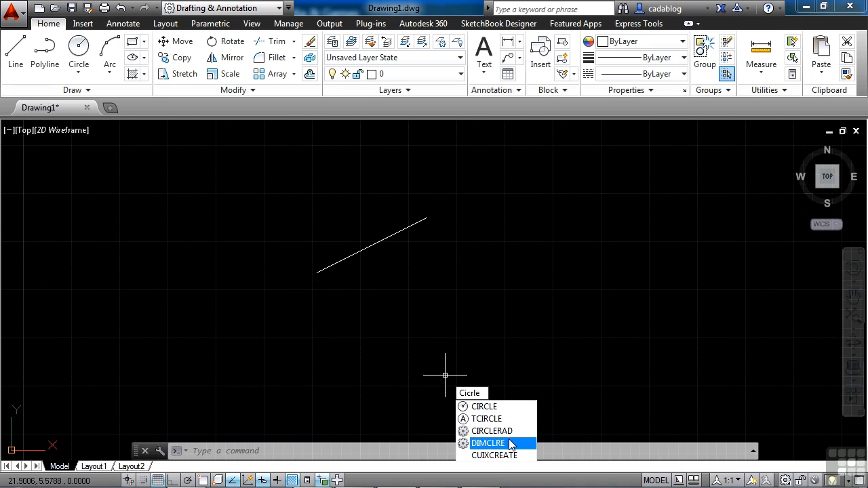
left_click(507, 406)
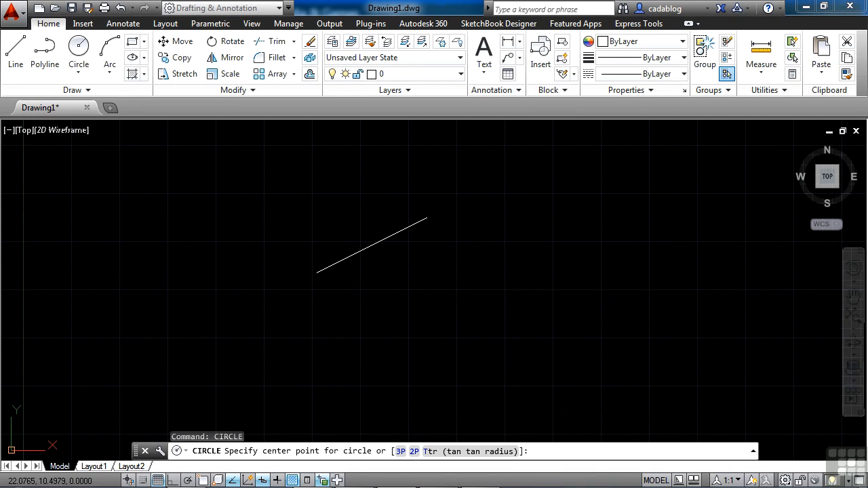
left_click(448, 280)
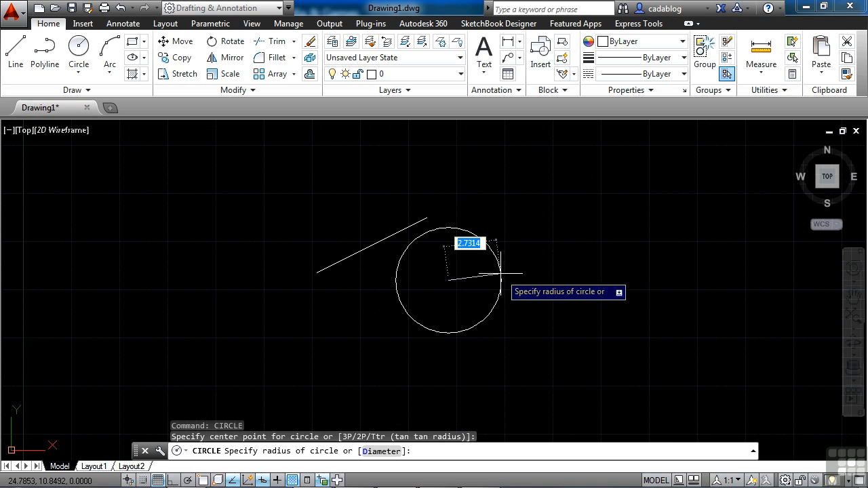
left_click(375, 452)
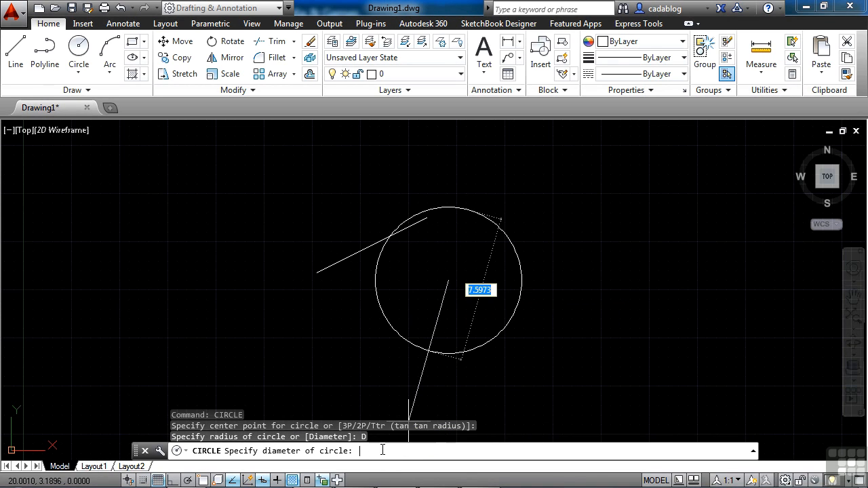
left_click(542, 280)
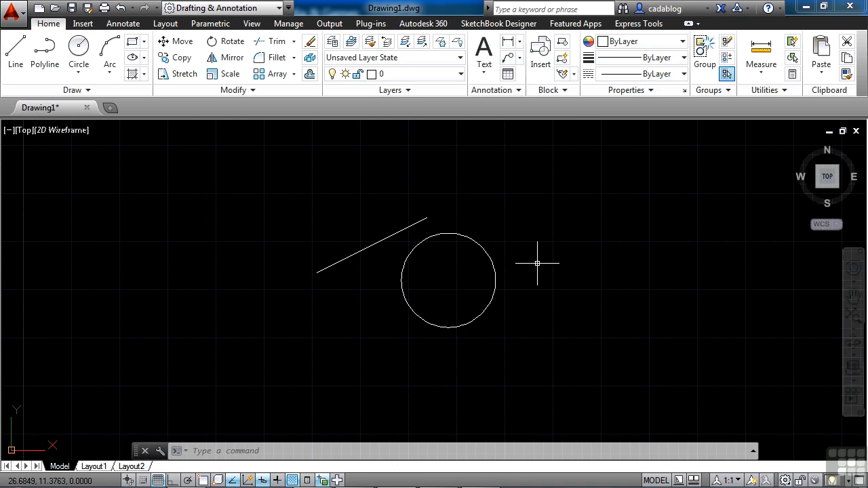
Step: Examine the command suggestions for C and the description of CIRCLE, leaving without running a command
type("c")
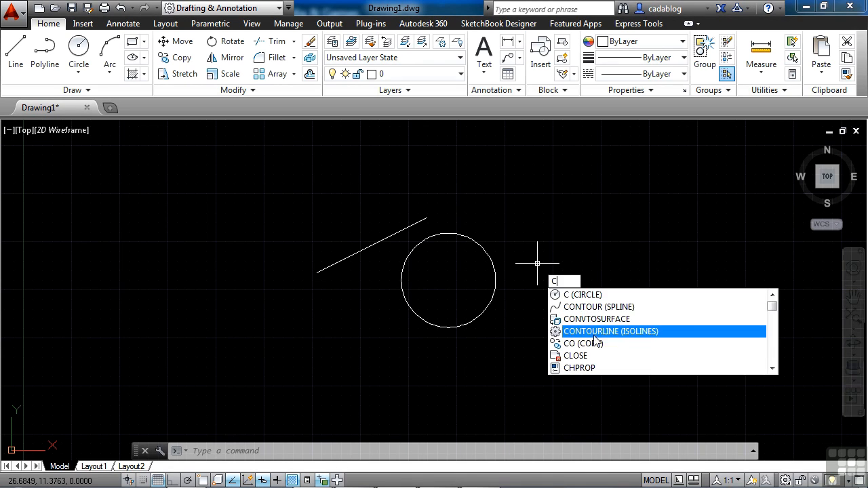
left_click(775, 317)
mouse_move(777, 322)
left_mouse_down()
mouse_move(768, 347)
mouse_move(770, 314)
left_mouse_up()
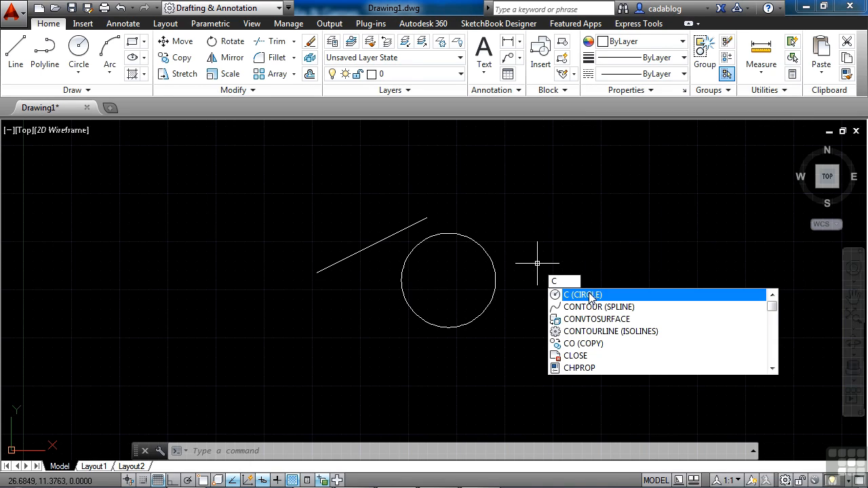
type("IRCLE")
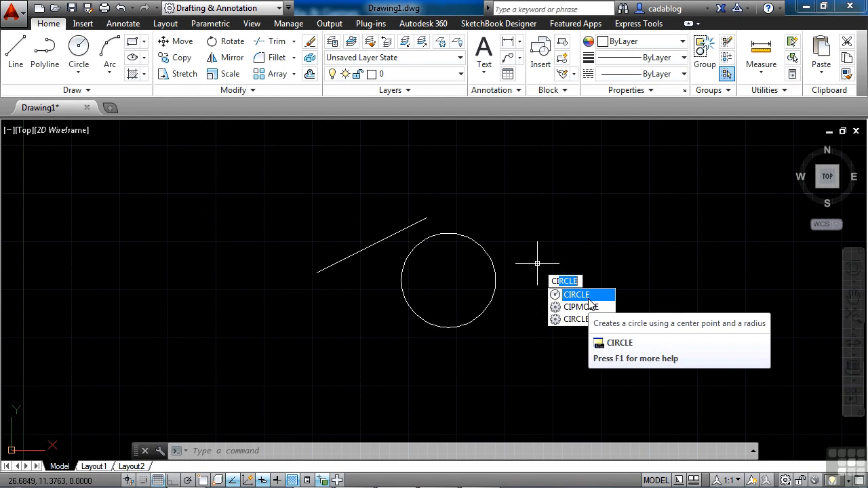
left_click(647, 303)
key("Escape")
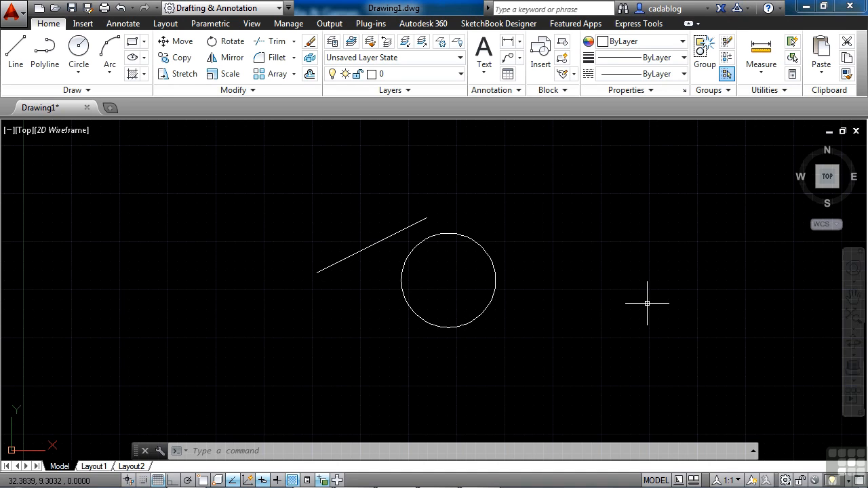
key("Escape")
key("Escape")
Step: Look up the suggestions for SY and read the description of the SYMBOL (INSERT) synonym, leaving without running it
type("SY")
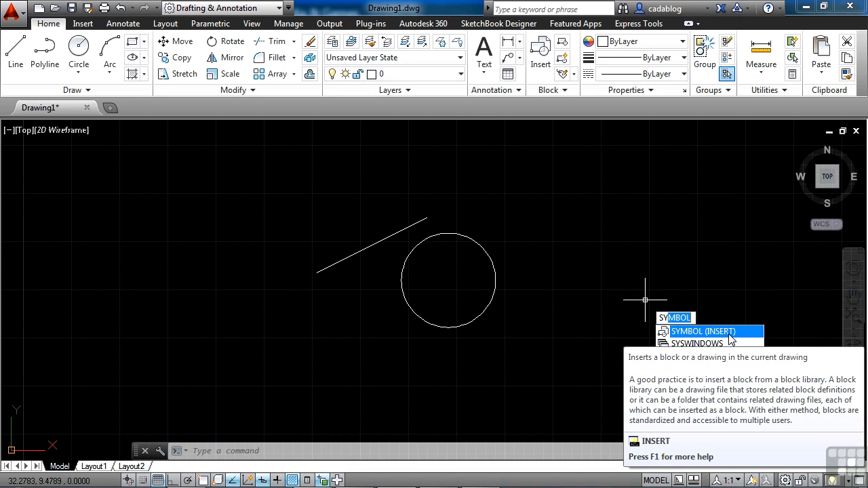
key("Escape")
key("Escape")
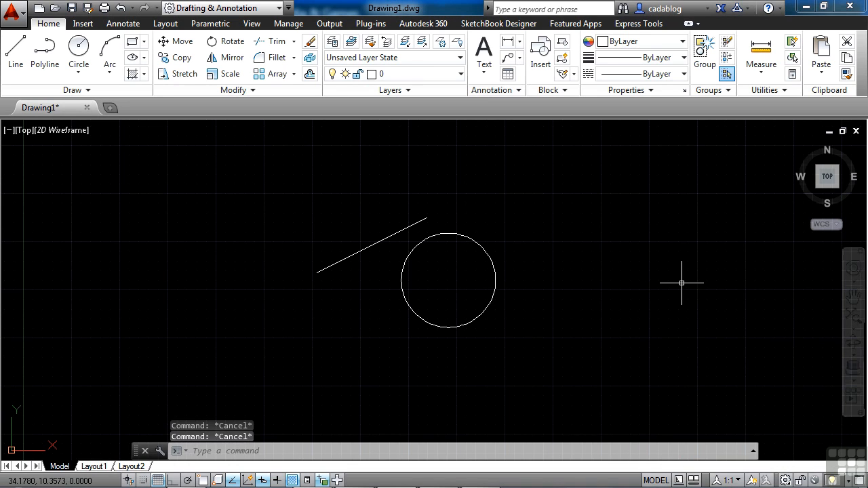
Step: Draw two connected lines to the right of the circle, one nearly vertical and one nearly horizontal, meeting at an upper corner
type("l")
key("Return")
left_click(682, 283)
left_click(681, 214)
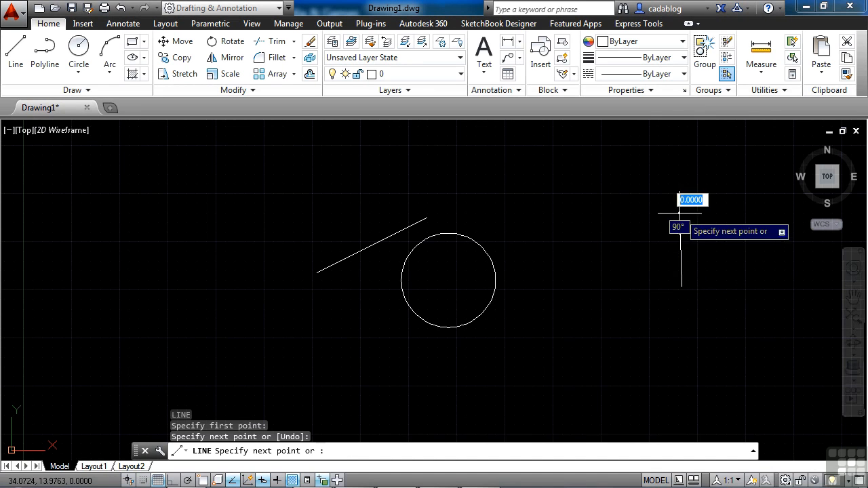
left_click(612, 218)
right_click(635, 249)
left_click(668, 258)
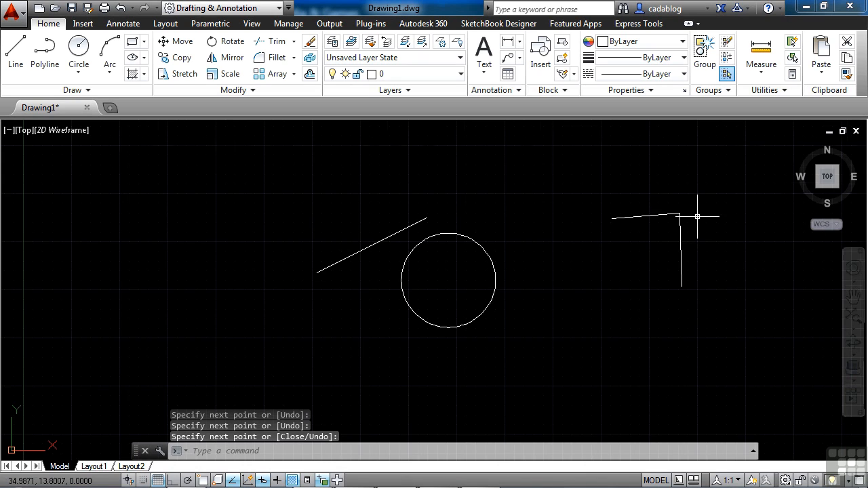
Step: Fillet the corner between the two connected lines with a radius of 1, using the ROUND synonym
scroll(684, 206, "up", 5)
middle_click_drag(636, 285, 604, 260)
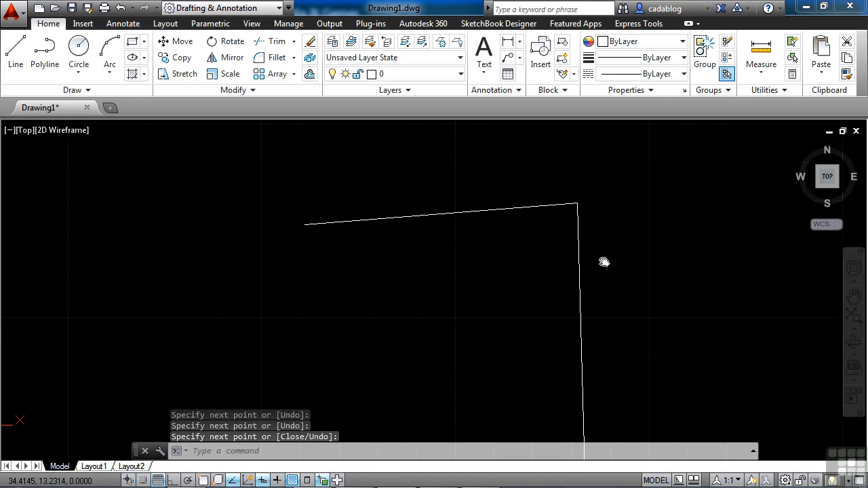
type("RO")
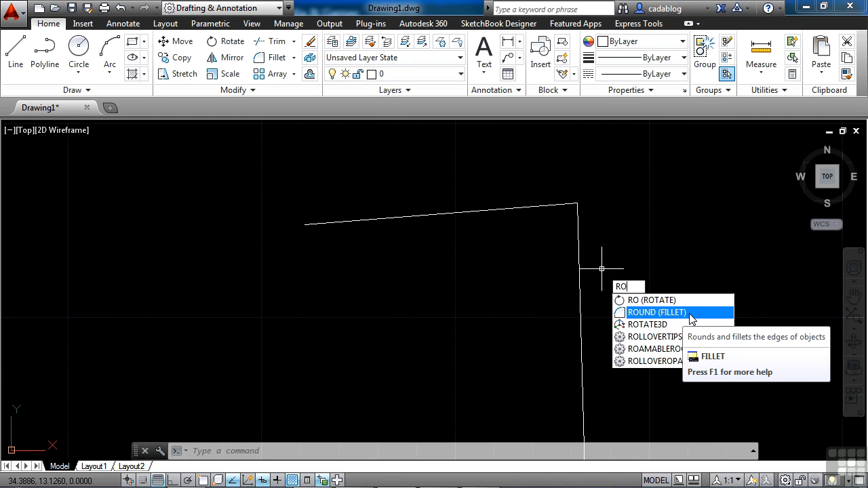
key("Escape")
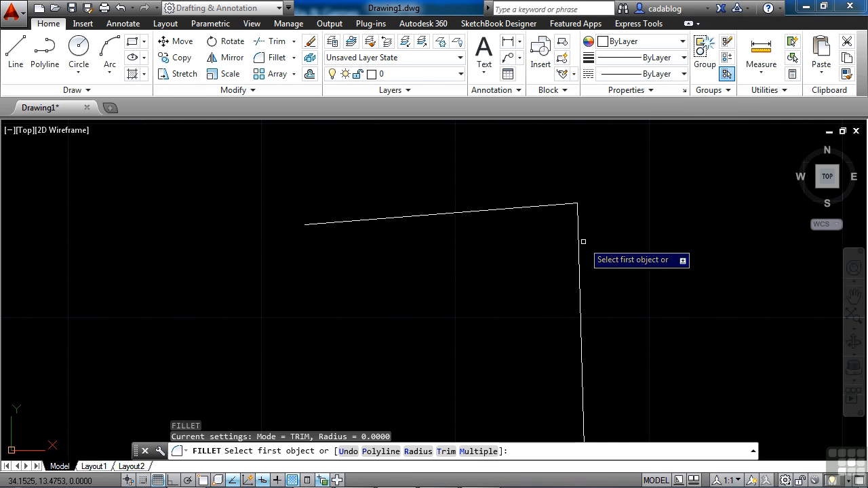
type("r")
key("Return")
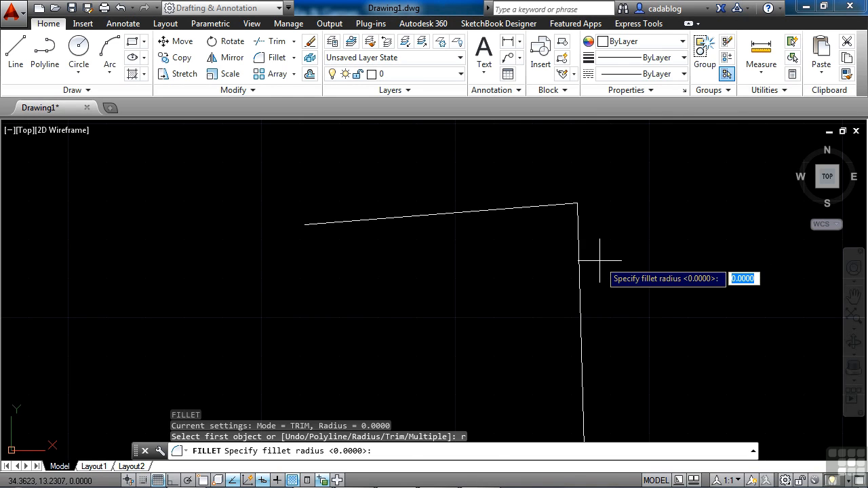
type("1")
key("Return")
left_click(577, 235)
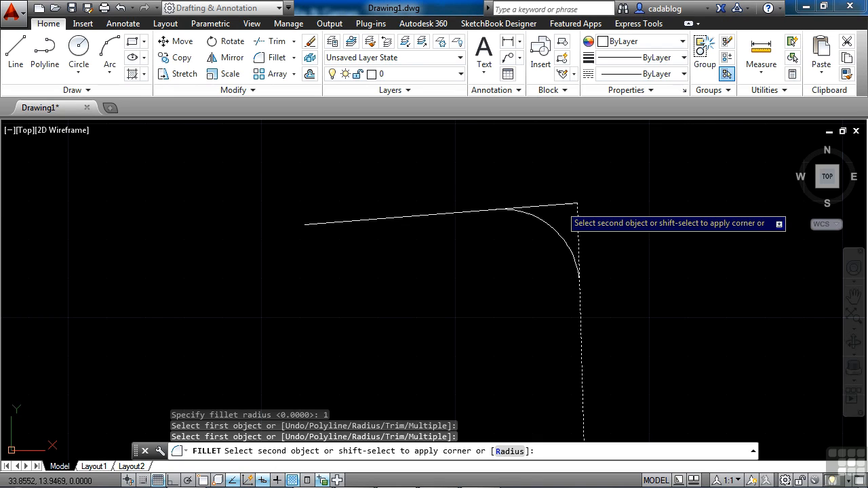
left_click(564, 205)
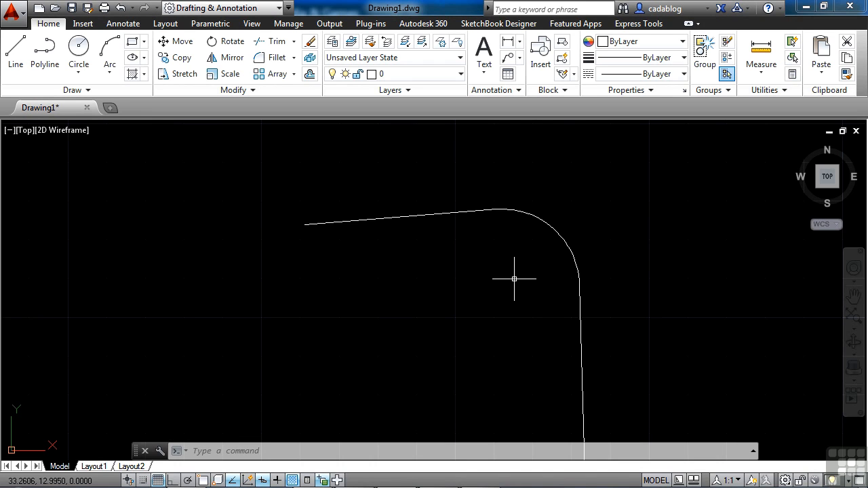
Step: Review the expanded command history, highlight a block of its lines, and inspect the available copy and paste options before closing it
left_click(753, 451)
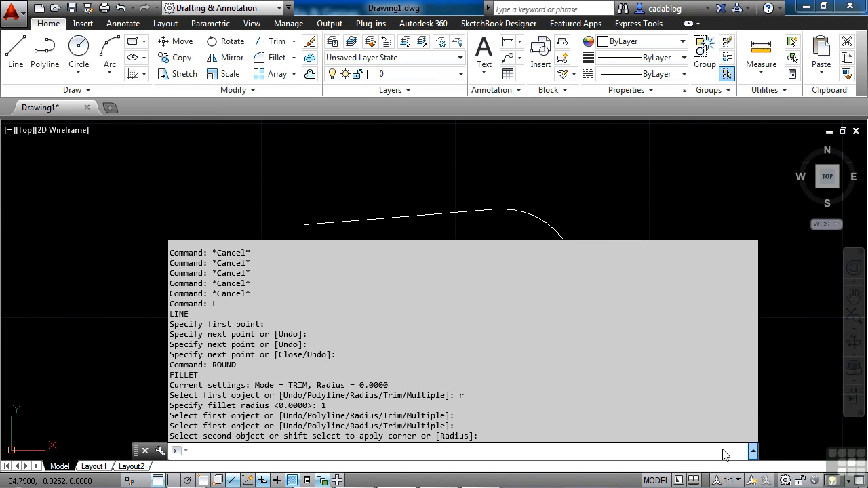
left_click(753, 451)
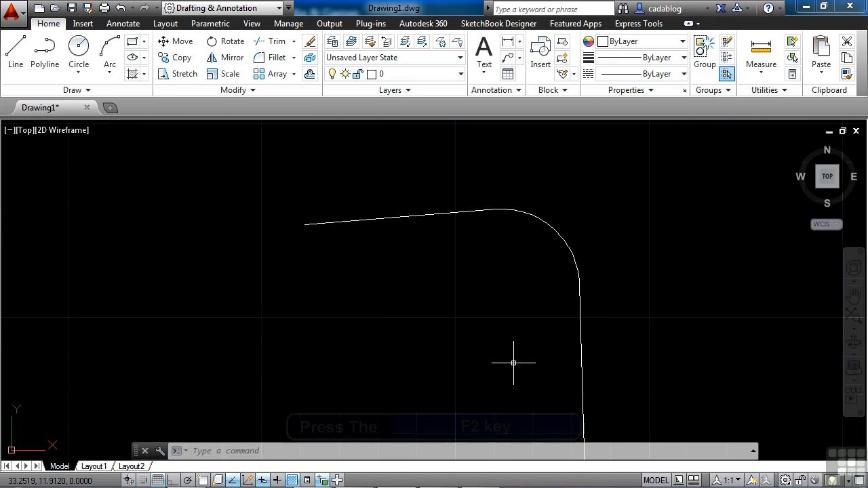
key("F2")
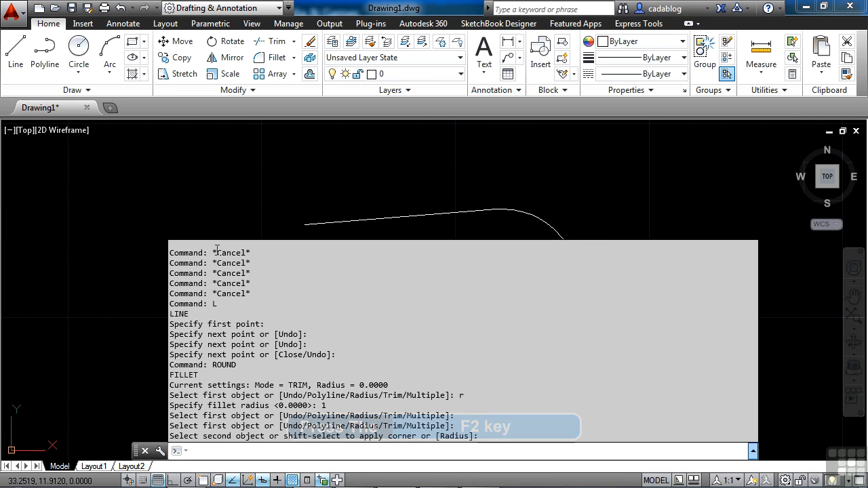
left_click_drag(212, 253, 446, 399)
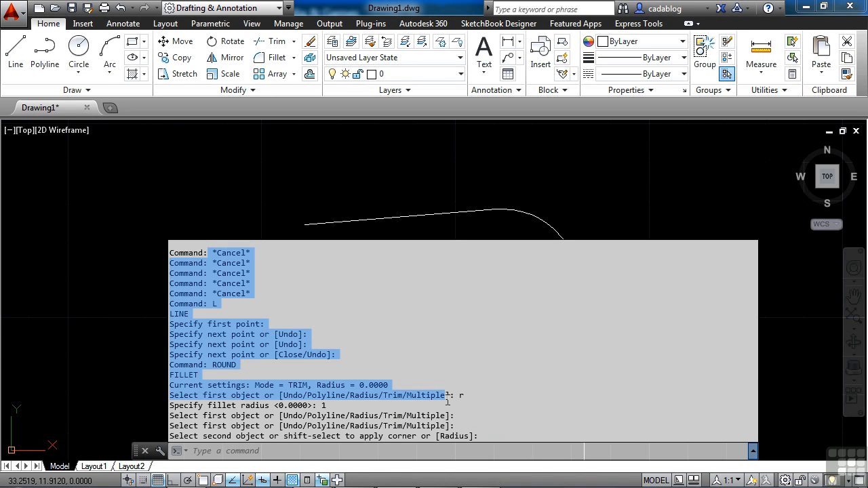
right_click(303, 353)
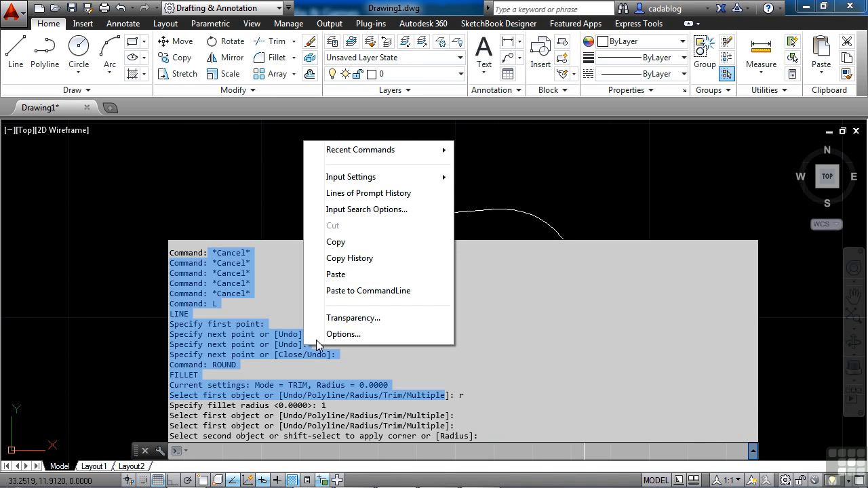
left_click(502, 337)
left_click(578, 222)
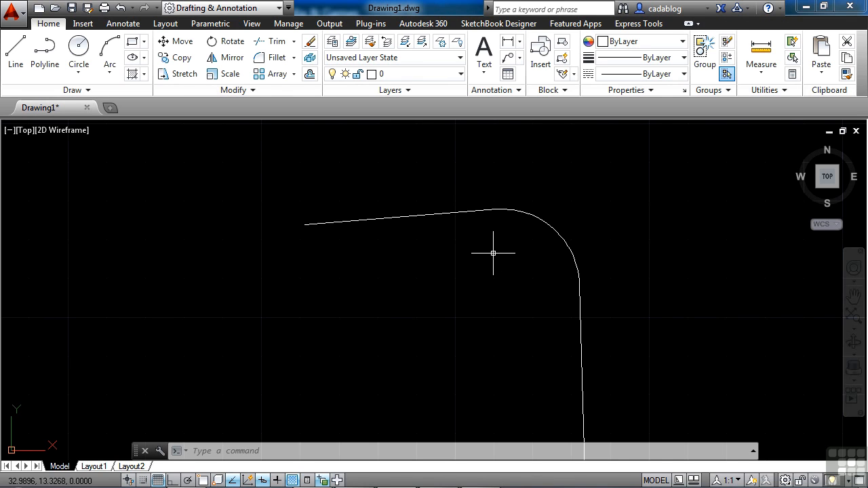
Step: List the properties of the nearly horizontal line and copy its length value from the listing
type("LIST")
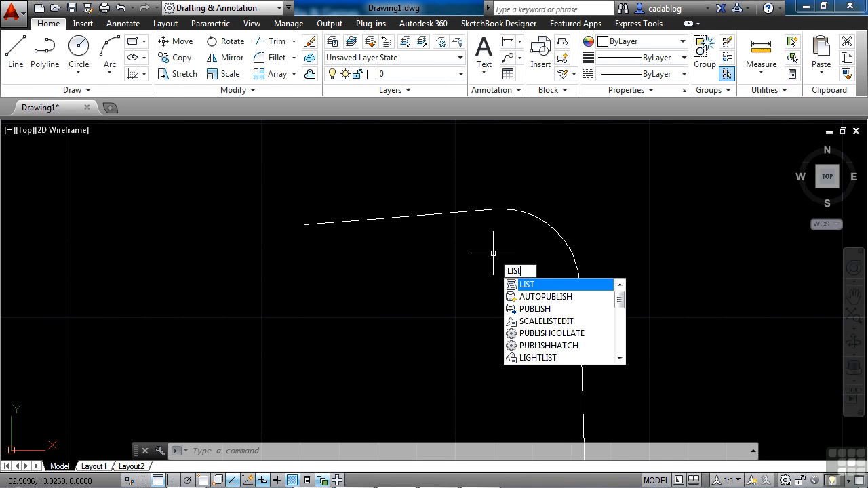
key("Return")
left_click(438, 215)
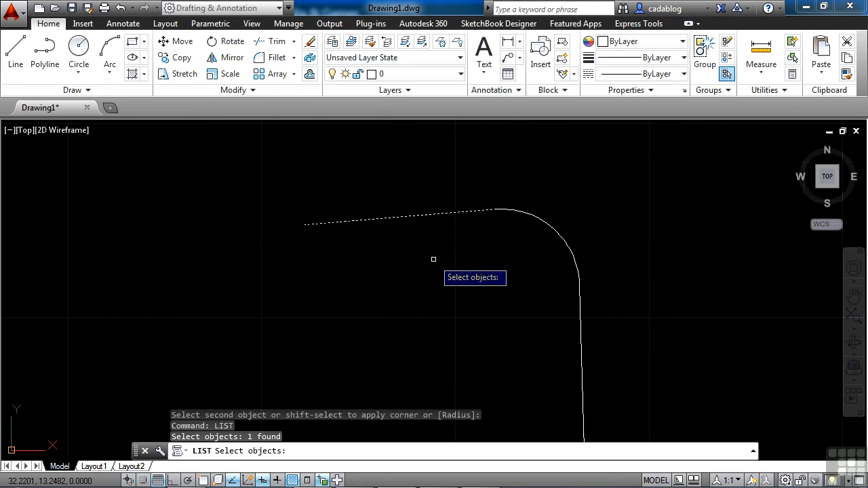
key("Return")
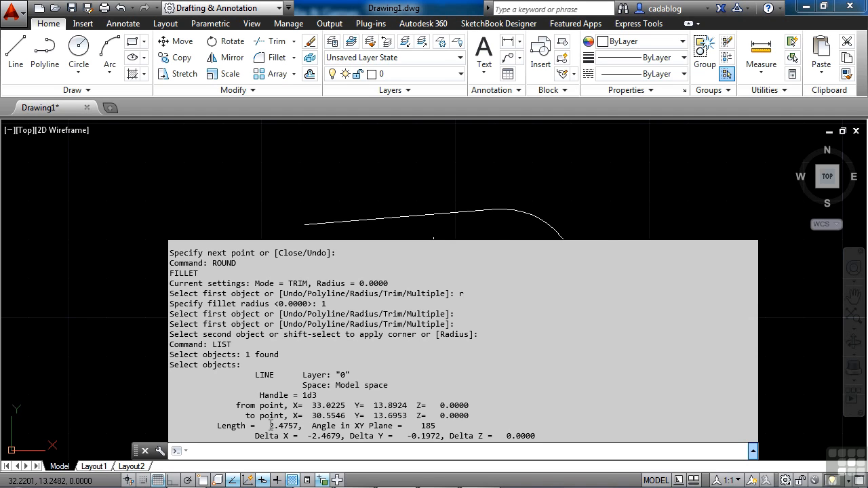
left_click_drag(269, 425, 299, 427)
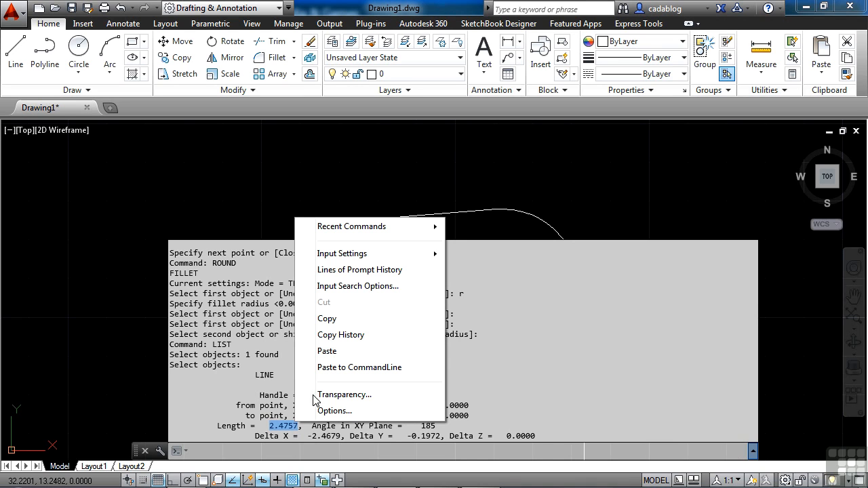
left_click(328, 319)
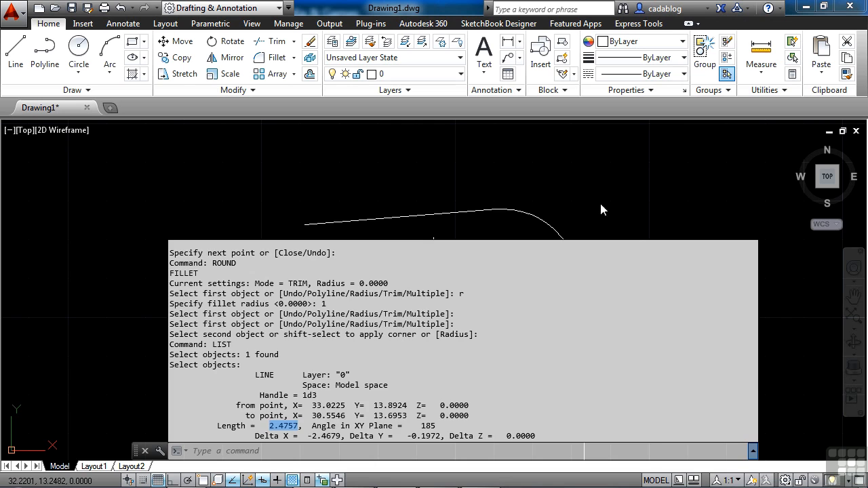
left_click(619, 207)
Step: Look over the drawing area's shortcut options, including the clipboard ones, and leave without choosing any
right_click(609, 254)
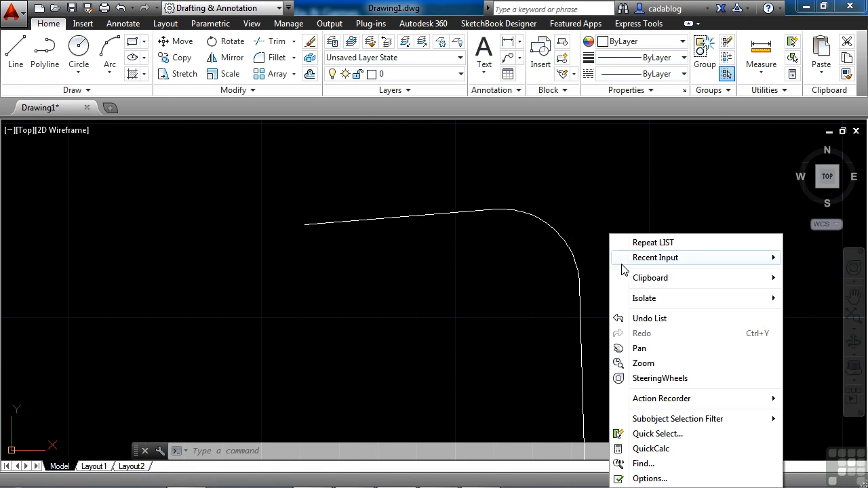
mouse_move(630, 279)
left_click(570, 213)
scroll(508, 238, "down", 2)
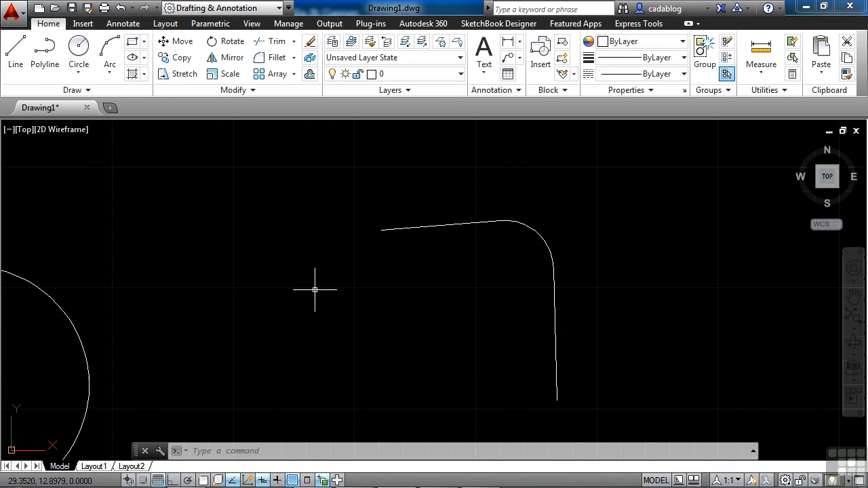
Step: Review the command line's recent commands and input settings, and examine the Input Search Options without changing them
left_click(179, 451)
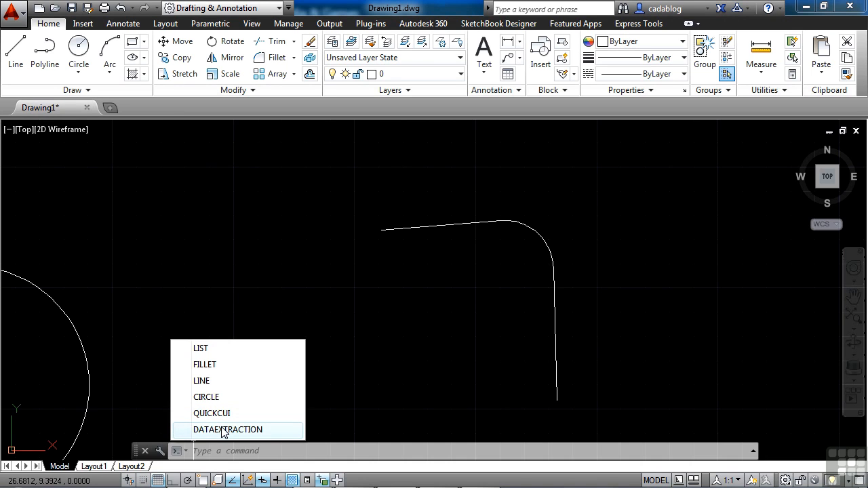
left_click(160, 451)
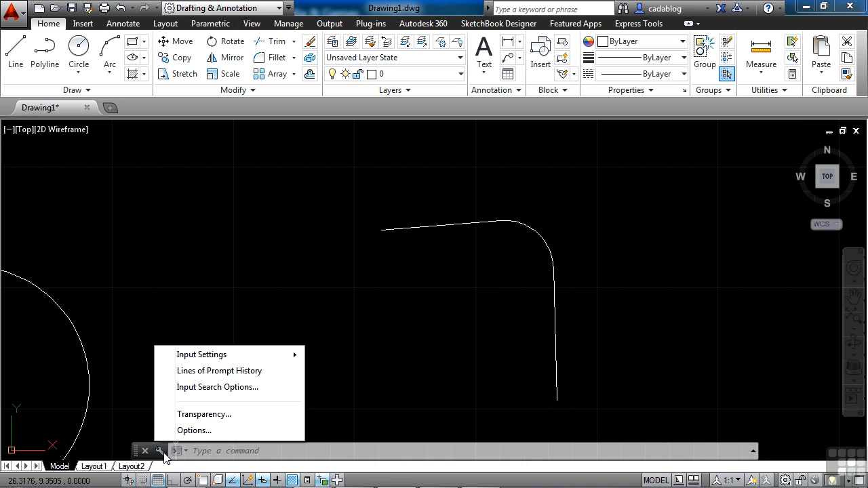
mouse_move(290, 359)
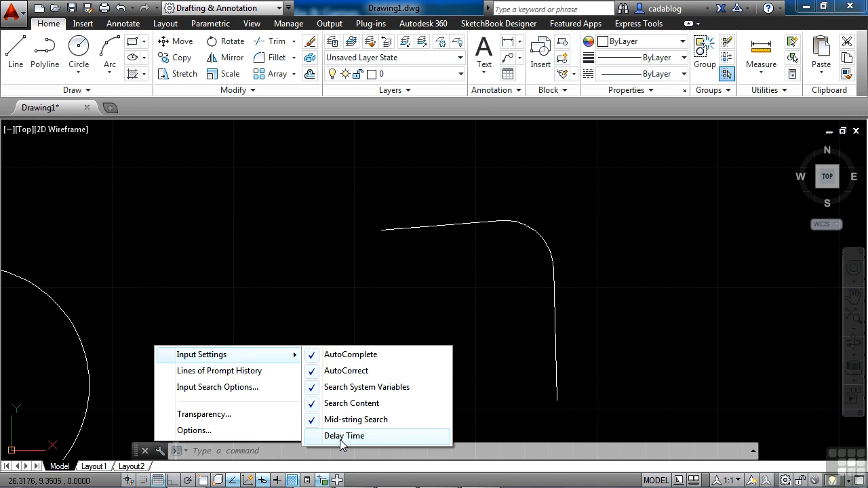
left_click(256, 387)
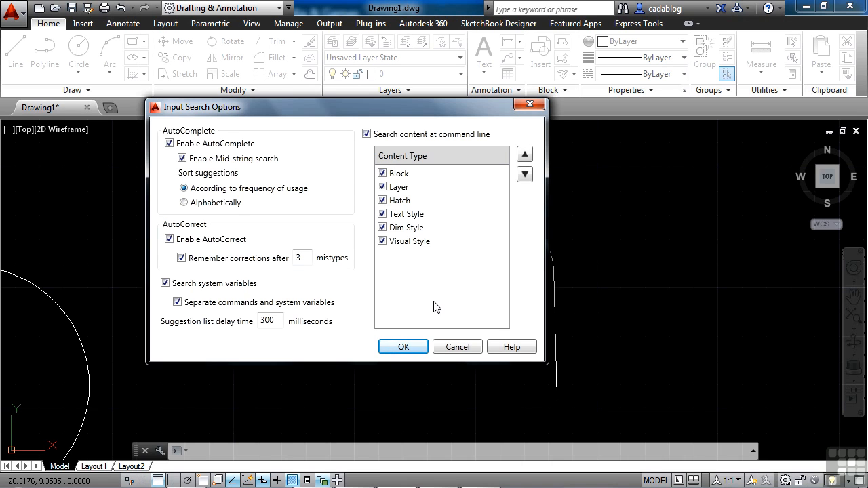
left_click(456, 347)
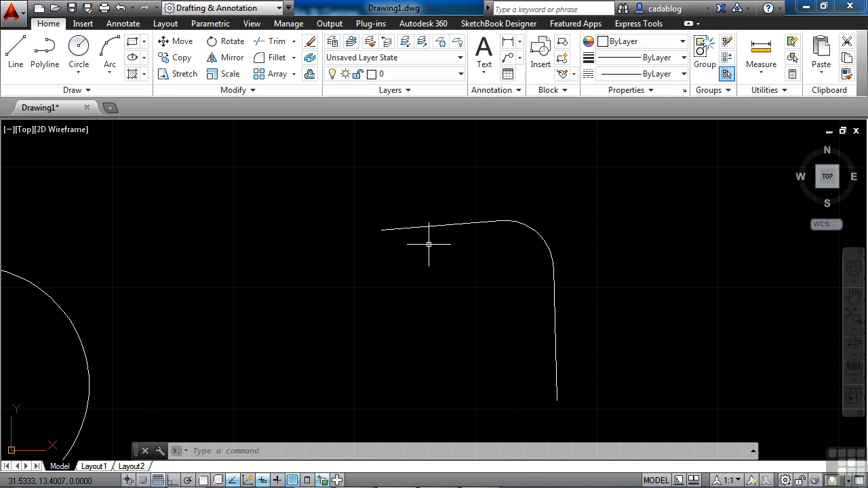
Step: Draw a circle with a radius of about 0.86 just above the free end of the nearly horizontal line
type("circle")
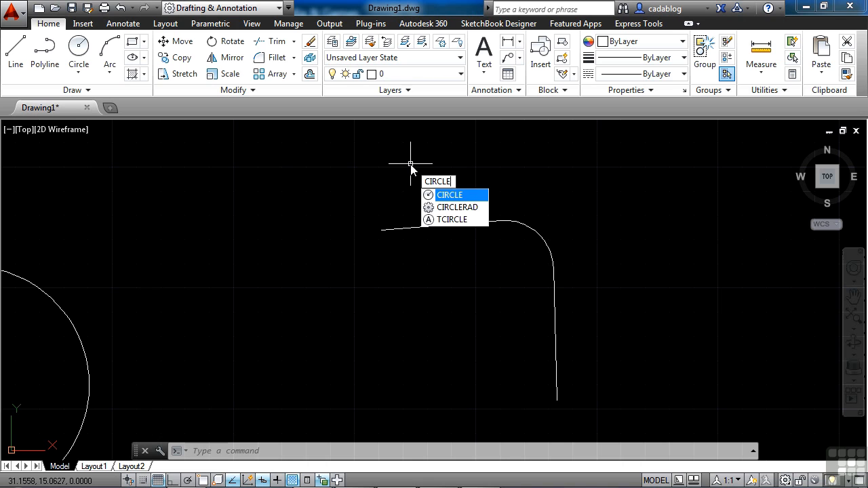
key("Return")
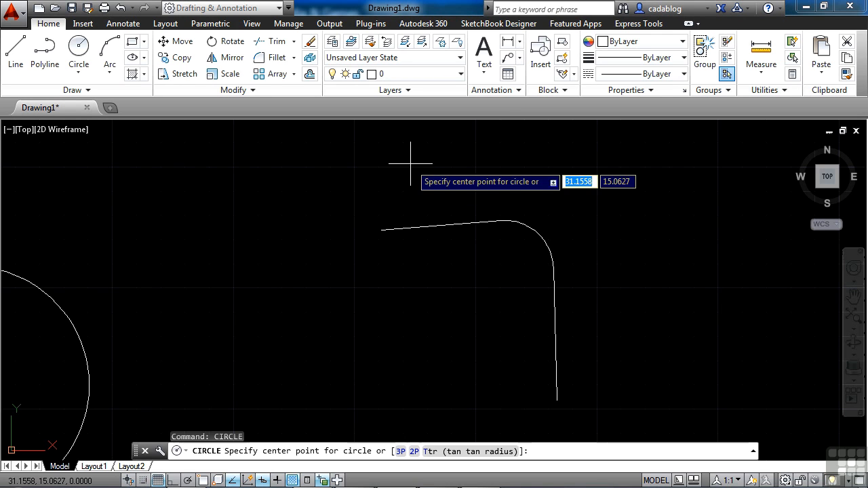
left_click(358, 177)
left_click(323, 200)
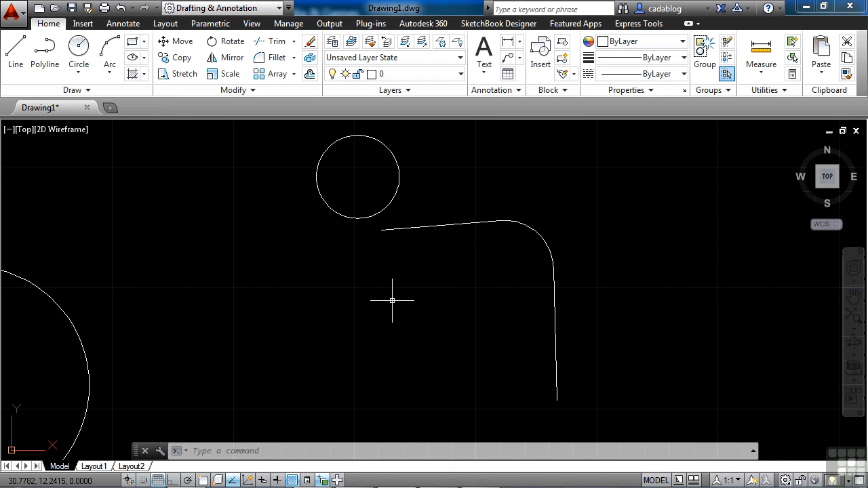
Step: Look up the suggestions for LINE, browse the system variable and command categories, and leave without running any
type("LINe")
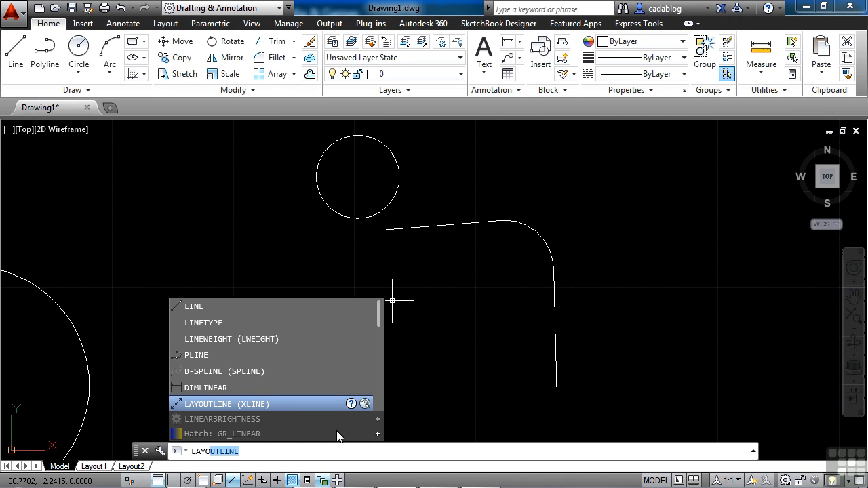
left_click(378, 420)
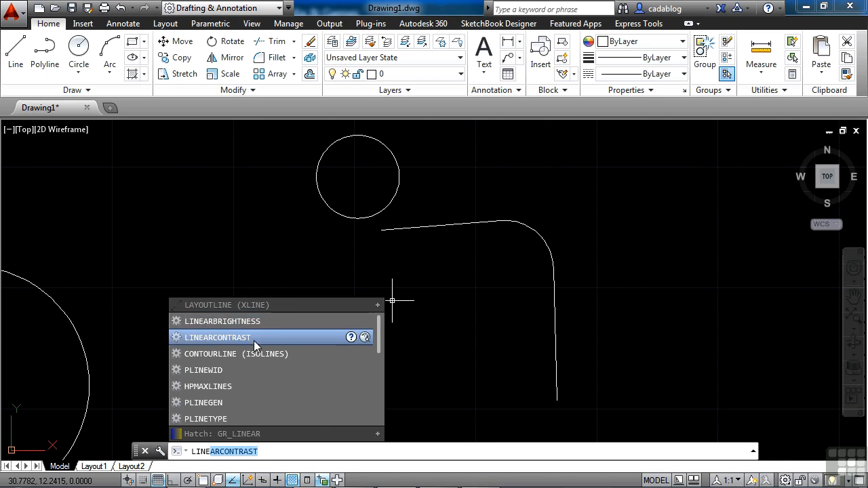
left_click(377, 305)
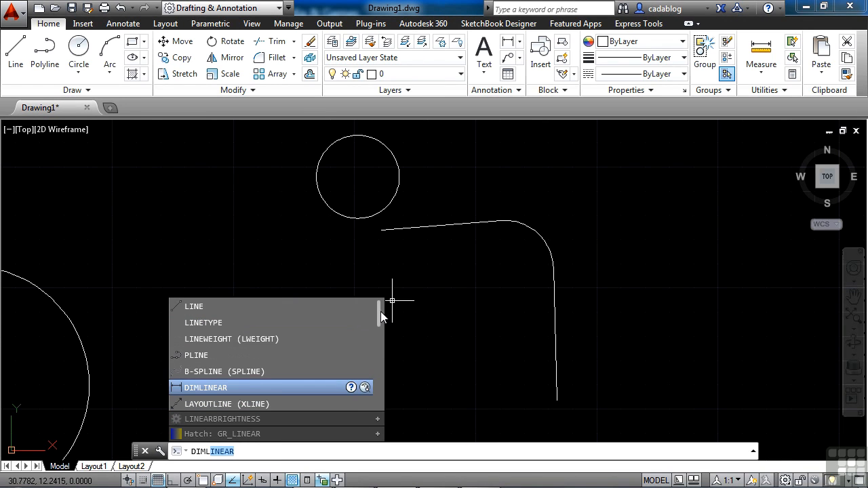
left_click_drag(379, 311, 376, 343)
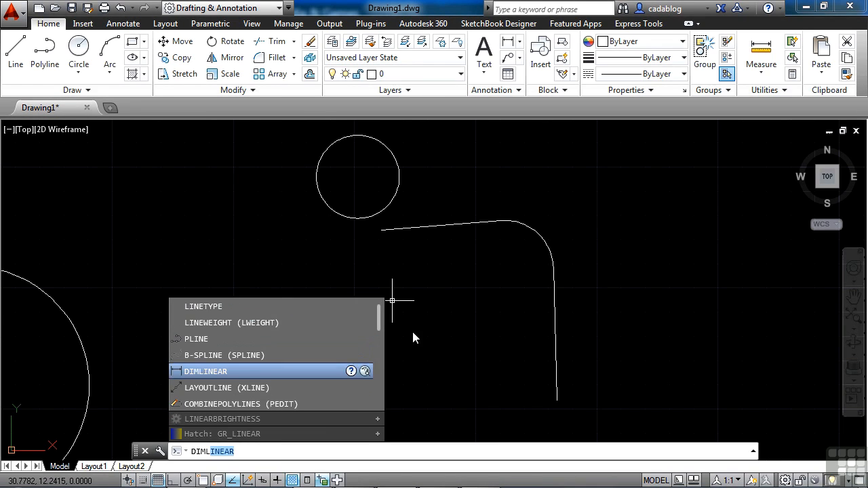
left_click(412, 330)
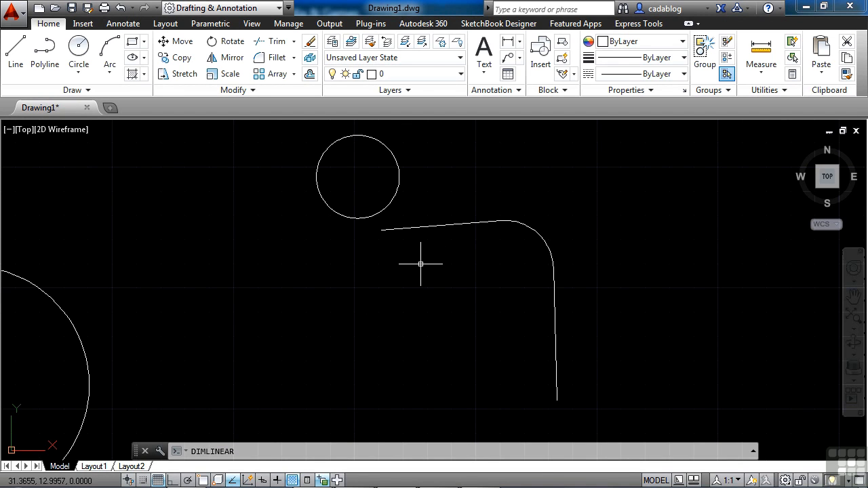
key("Escape")
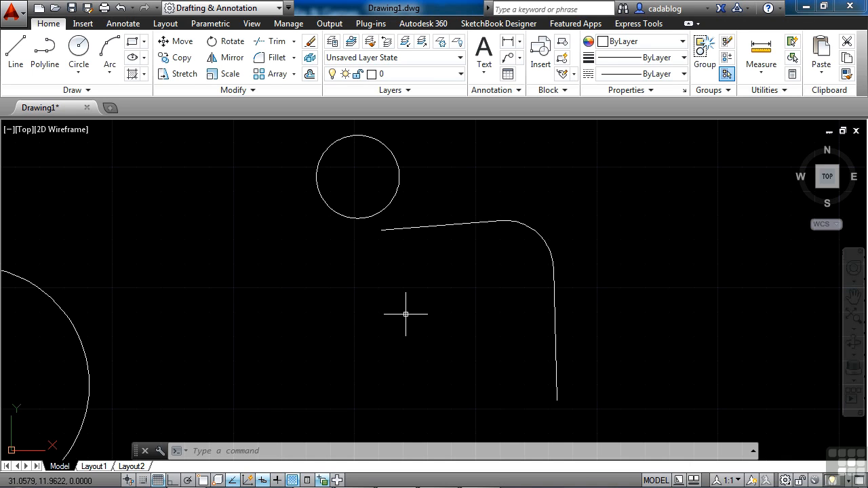
type("circ")
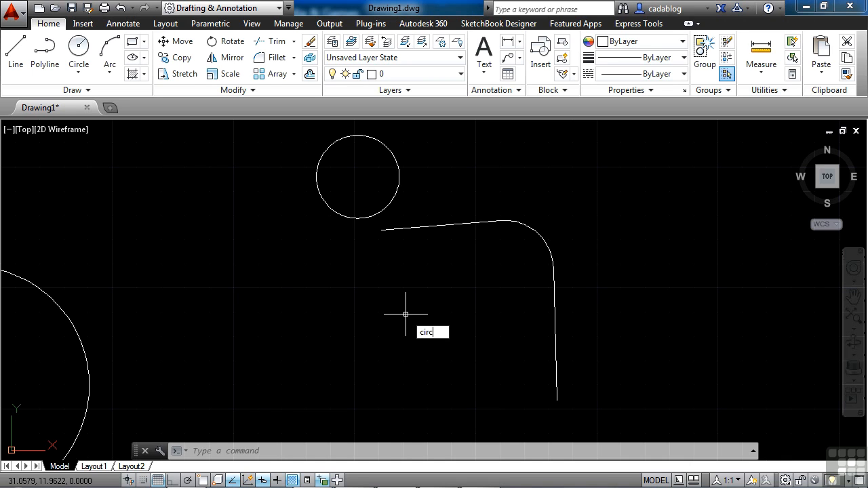
key("Escape")
key("Escape")
Step: Draw two circles, one of radius about 0.75 below the nearly horizontal line and one between the large and upper circles
type("c")
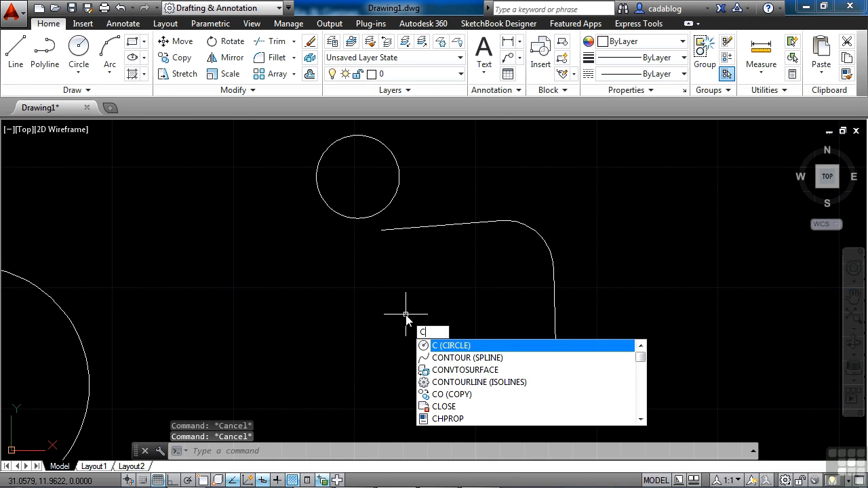
key("Return")
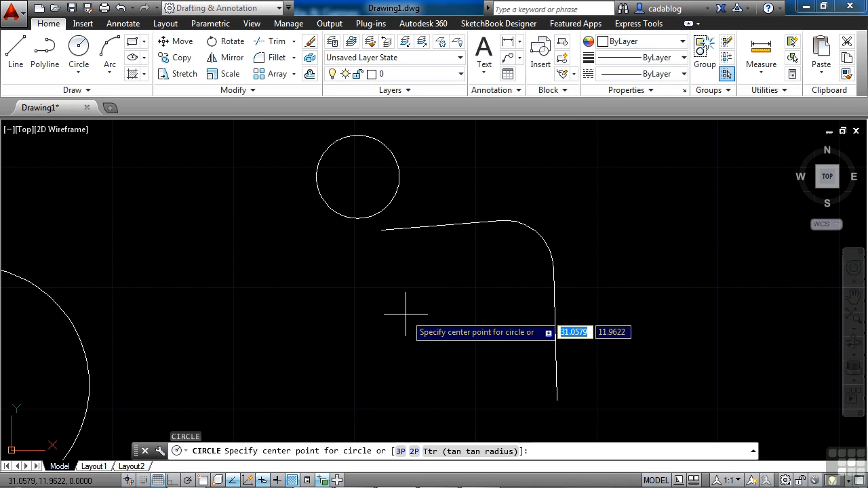
left_click(394, 288)
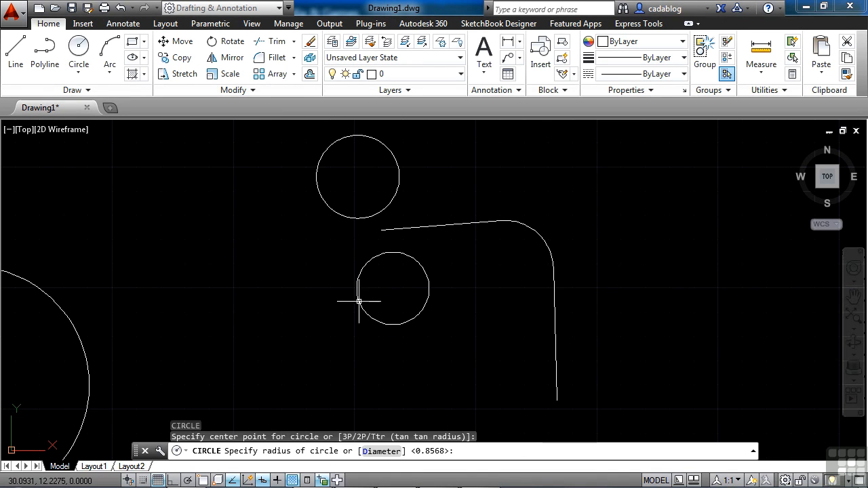
left_click(359, 301)
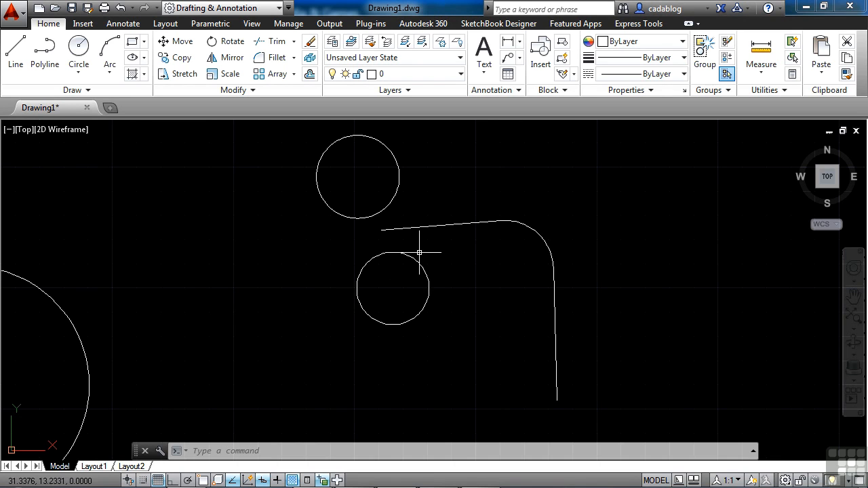
left_click(78, 49)
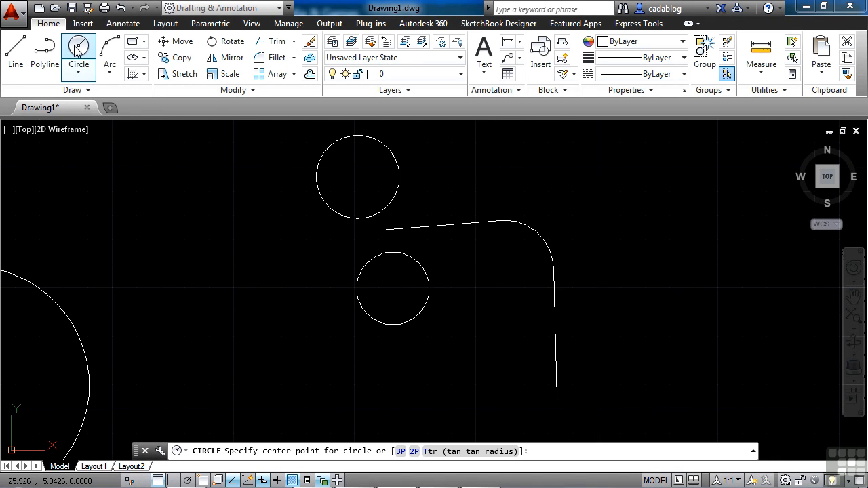
left_click(190, 225)
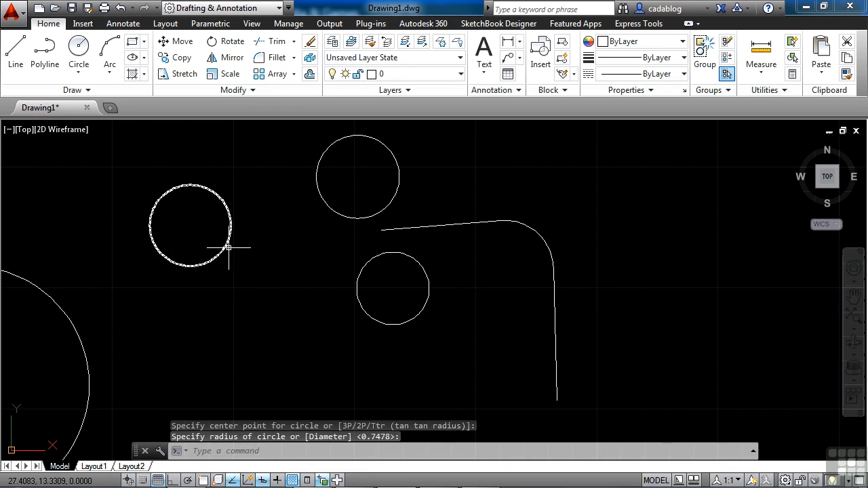
left_click(291, 25)
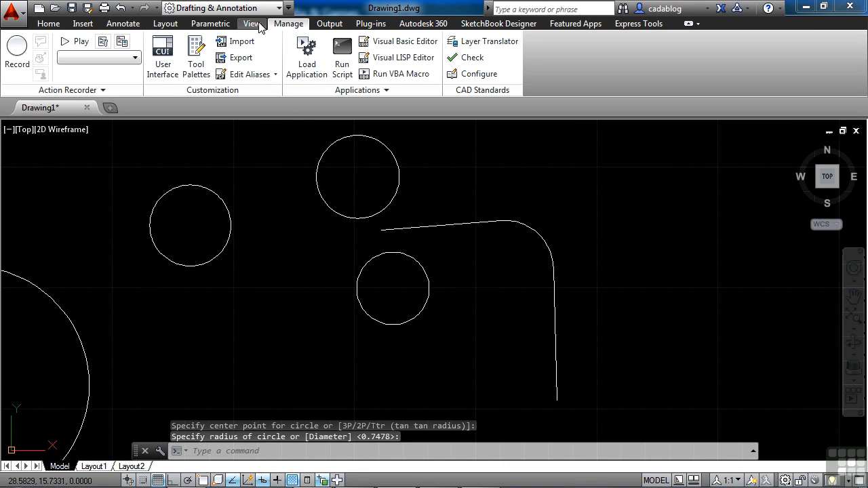
left_click(124, 24)
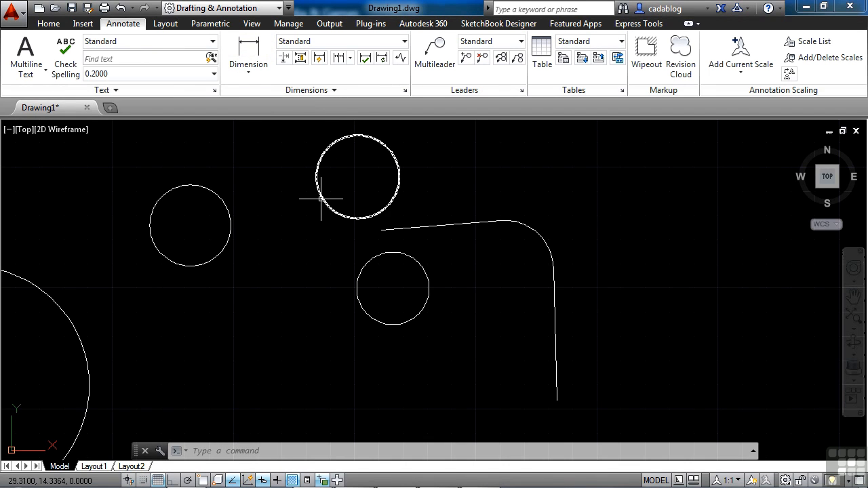
left_click(53, 26)
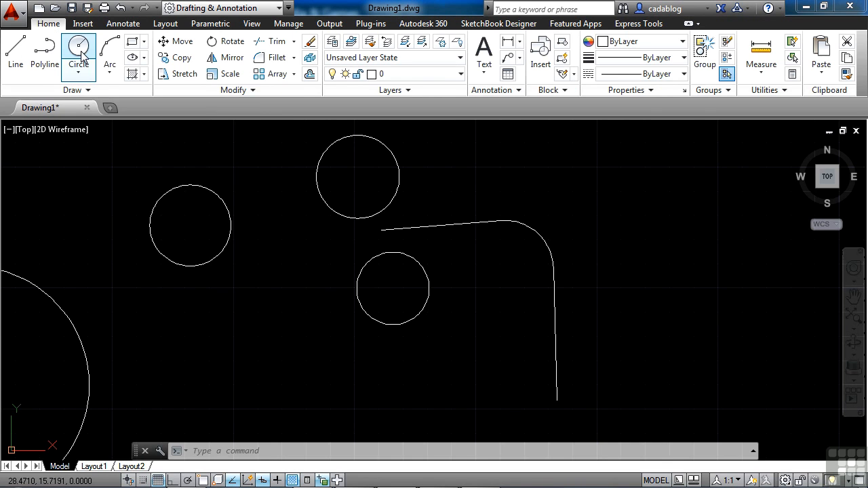
Step: Display the annotation tools and draw a small circle beside the upper circle, above the nearly horizontal line, using the C alias
left_click(121, 24)
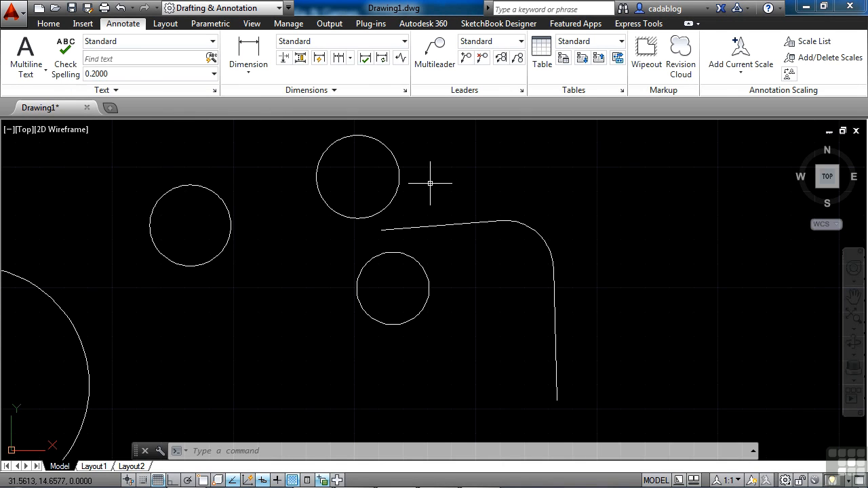
type("c")
key("Return")
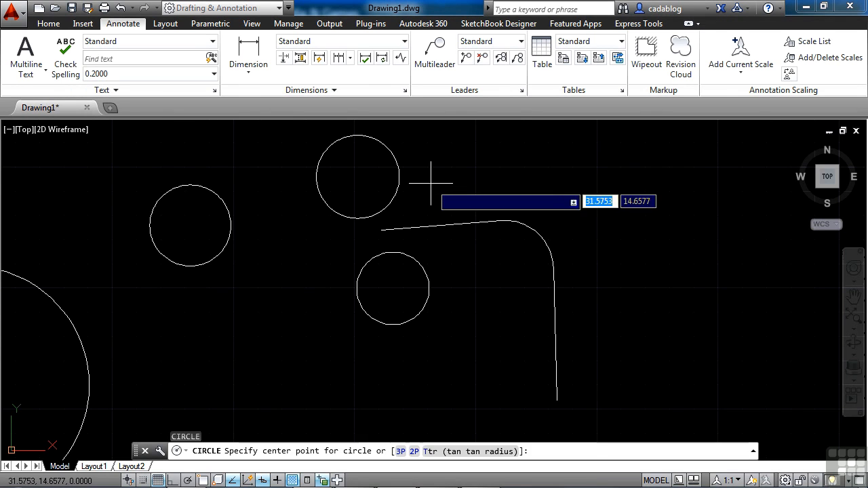
left_click(435, 183)
left_click(463, 182)
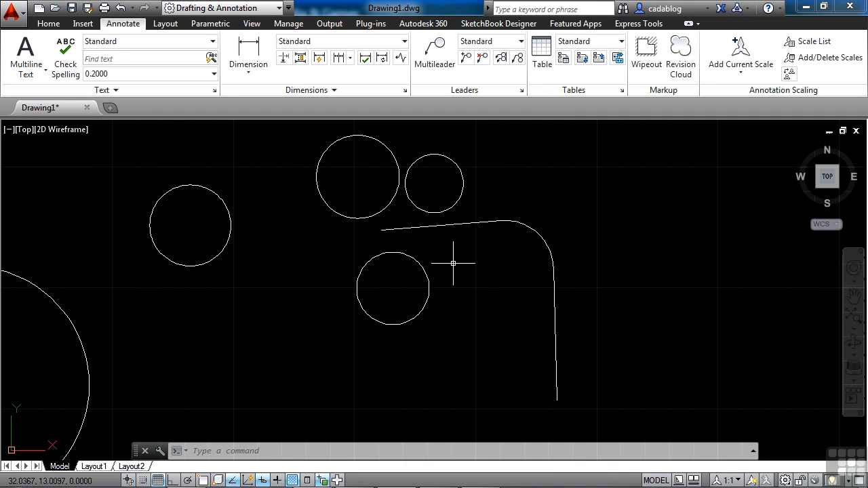
Step: Step back and forth through the previously used commands at the cursor prompt, and leave without running any
key("Up")
key("Up")
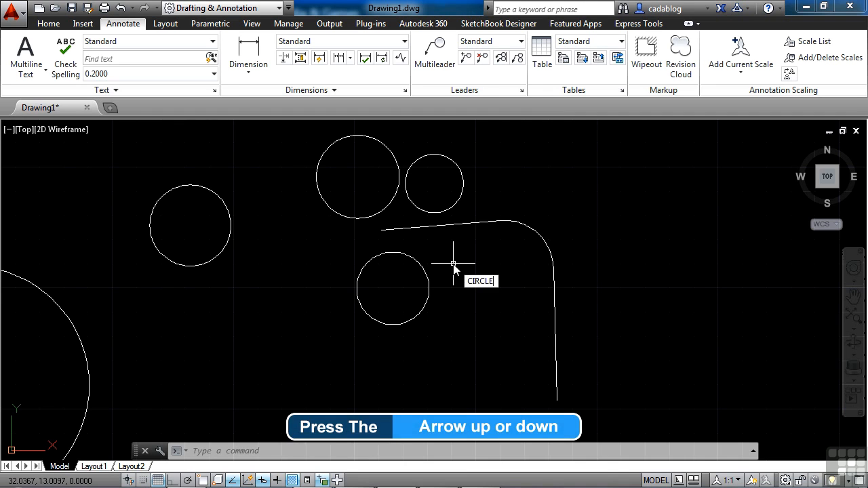
key("Up")
key("Up")
key("Up")
key("Up")
key("Up")
key("Up")
key("Up")
key("Up")
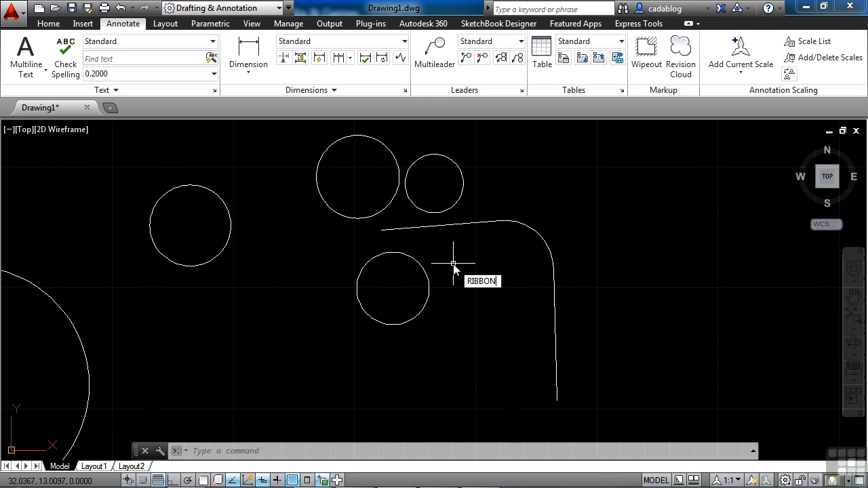
key("Down")
key("Down")
key("Down")
key("Down")
key("Down")
key("Down")
key("Down")
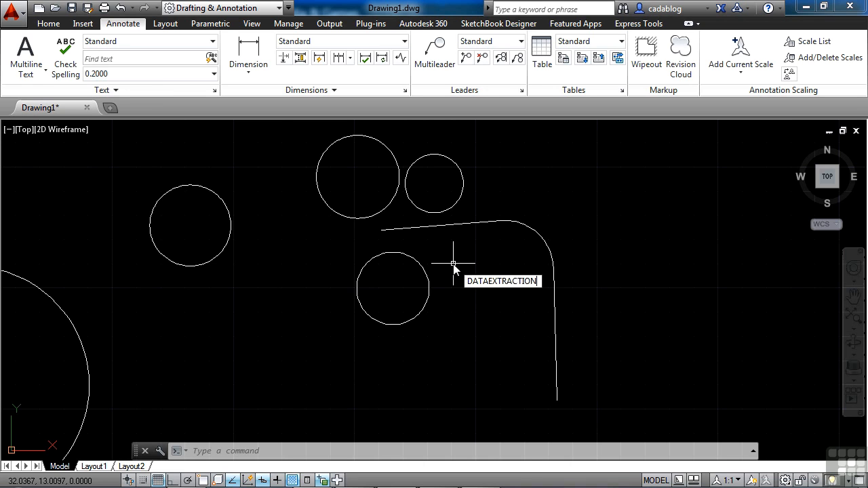
key("Down")
key("Down")
key("Down")
key("Down")
key("Up")
key("Up")
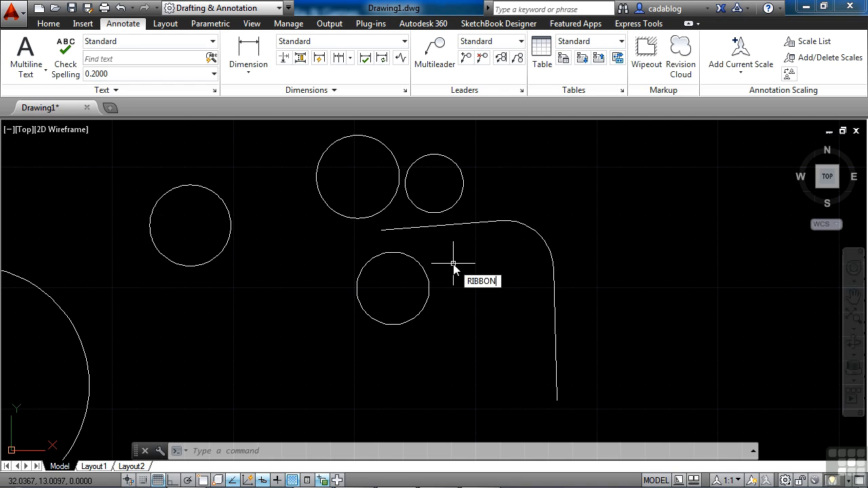
key("Escape")
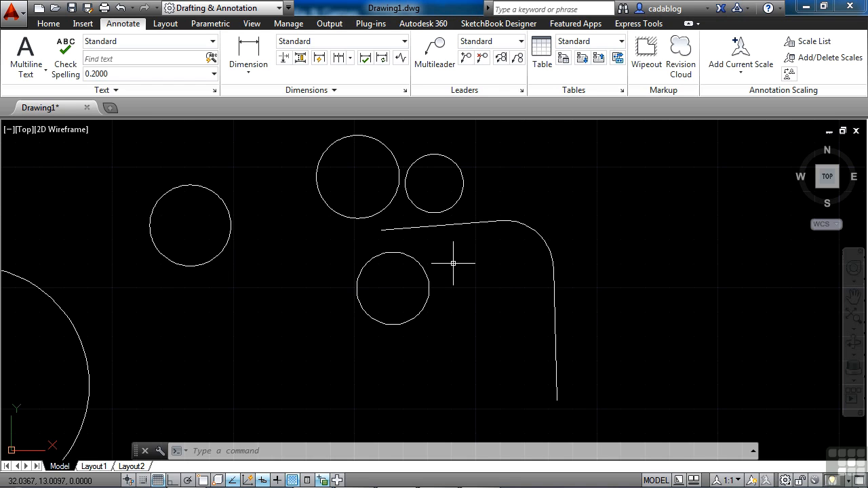